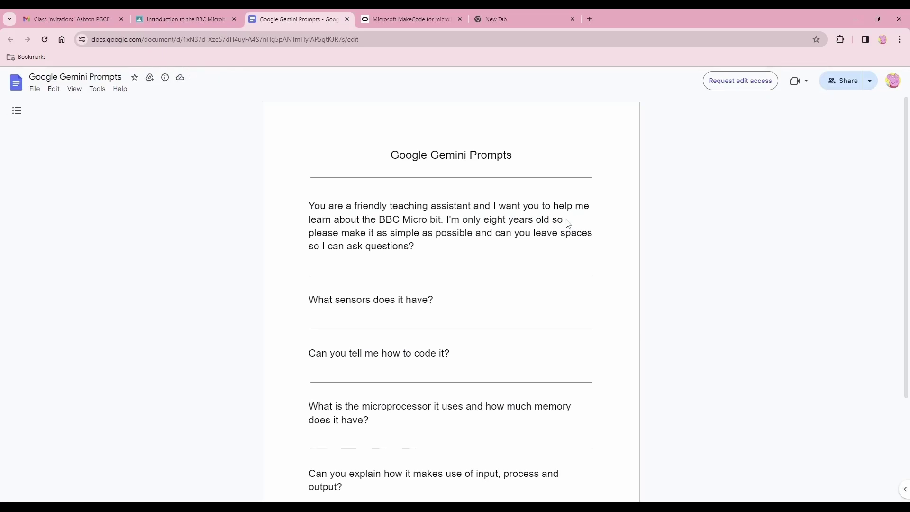
# - Zoom the prompts document to 125%
pyautogui.click(74, 89)
pyautogui.moveTo(87, 185)
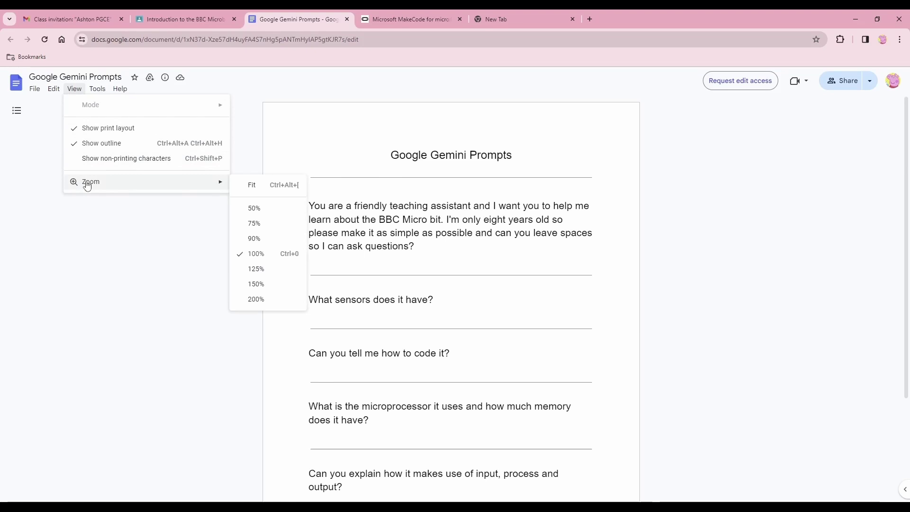
pyautogui.click(256, 268)
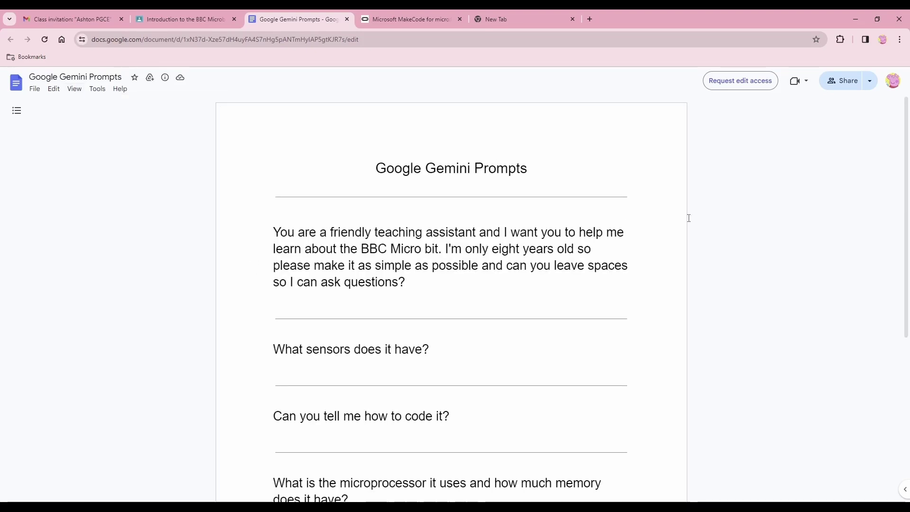
pyautogui.scroll(-2, 766, 229)
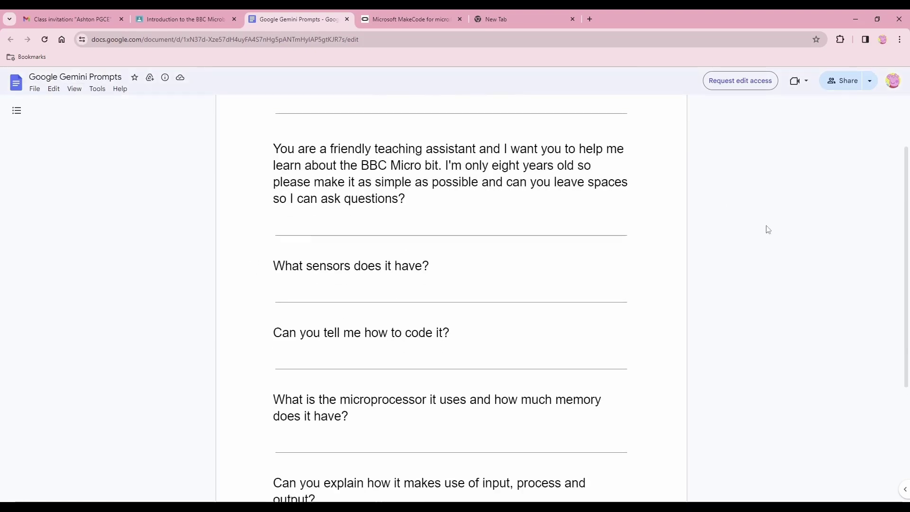
pyautogui.scroll(1, 768, 230)
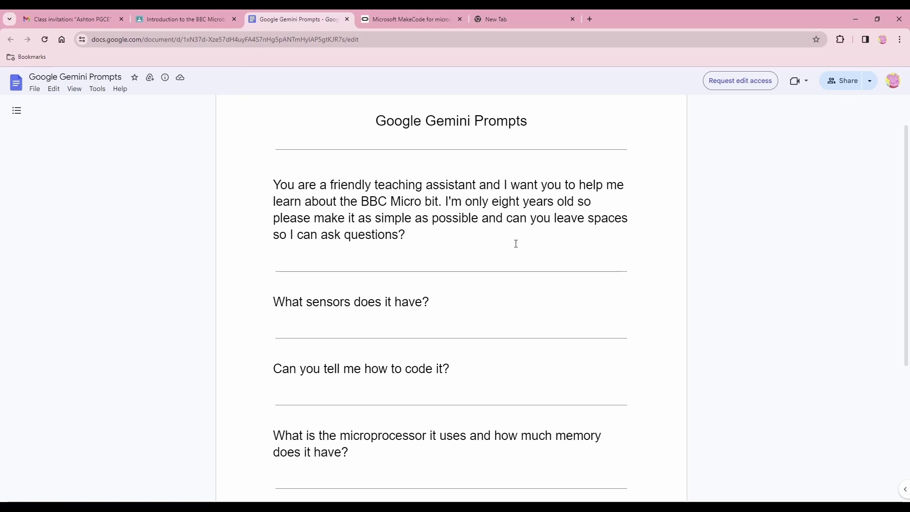
# - Review the prompts and select the opening friendly-teaching-assistant prompt paragraph
pyautogui.scroll(-2, 487, 304)
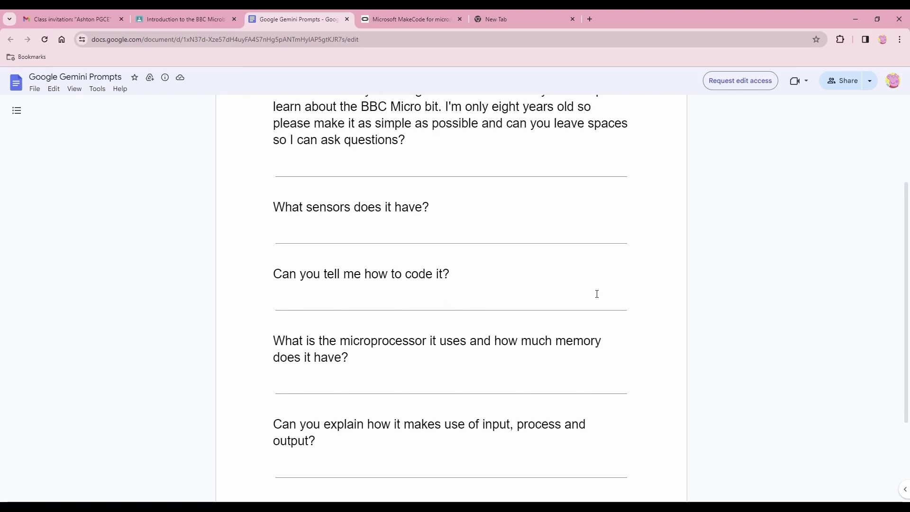
pyautogui.scroll(-2, 584, 255)
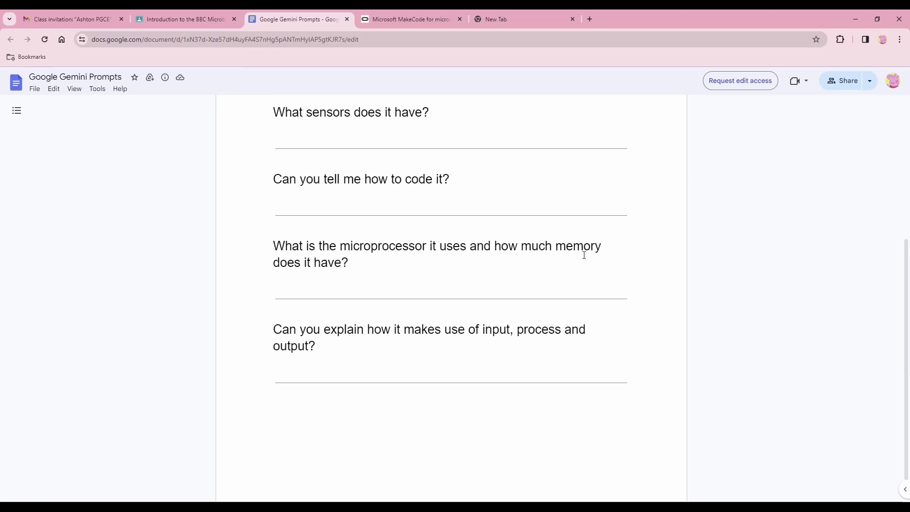
pyautogui.scroll(-1, 584, 255)
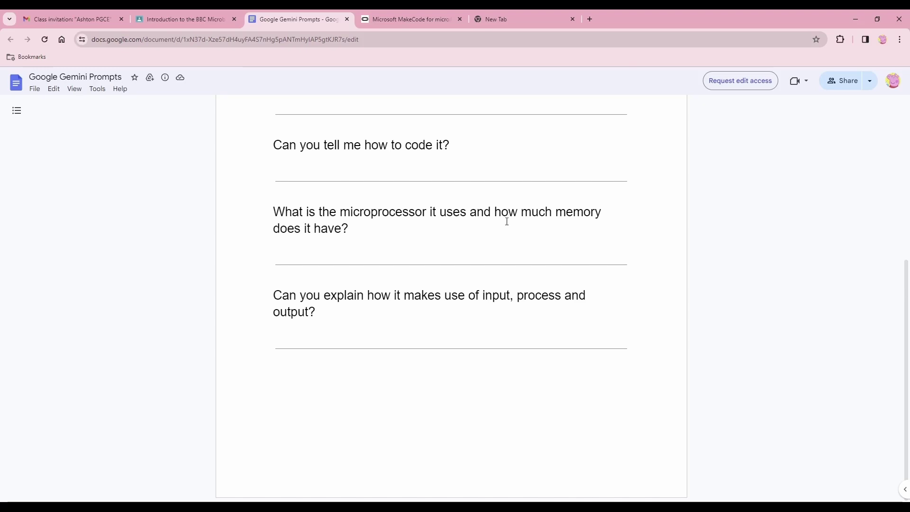
pyautogui.scroll(8, 507, 221)
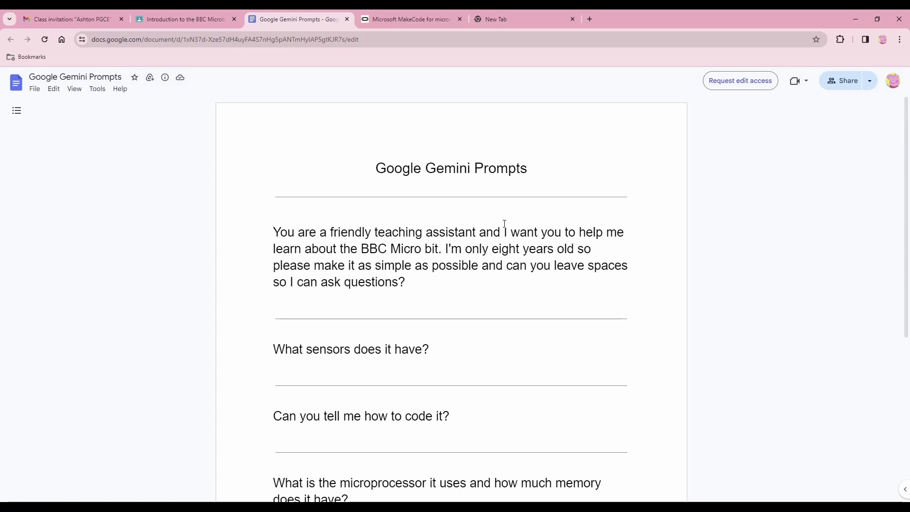
pyautogui.moveTo(273, 231); pyautogui.dragTo(419, 281)
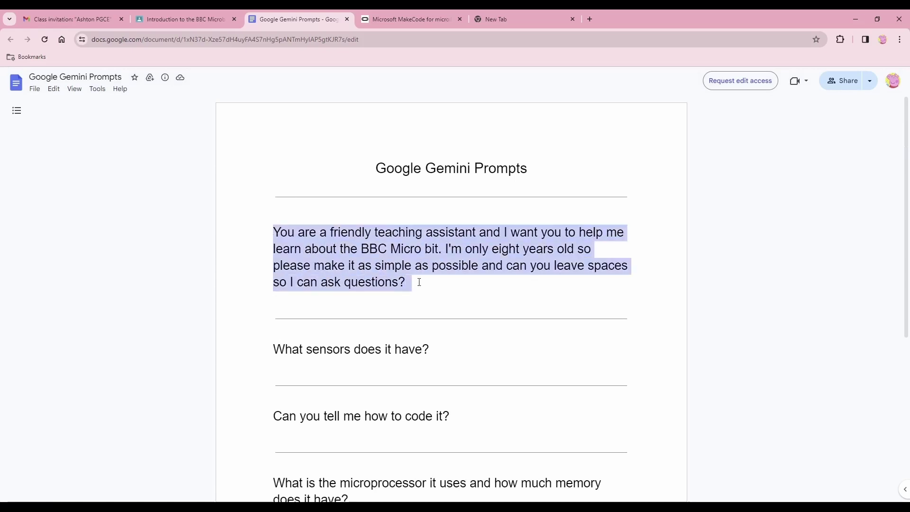
# - Copy the first prompt and open Gemini from the BBC Microbit Classroom assignment
pyautogui.rightClick(430, 241)
pyautogui.click(457, 248)
pyautogui.click(183, 19)
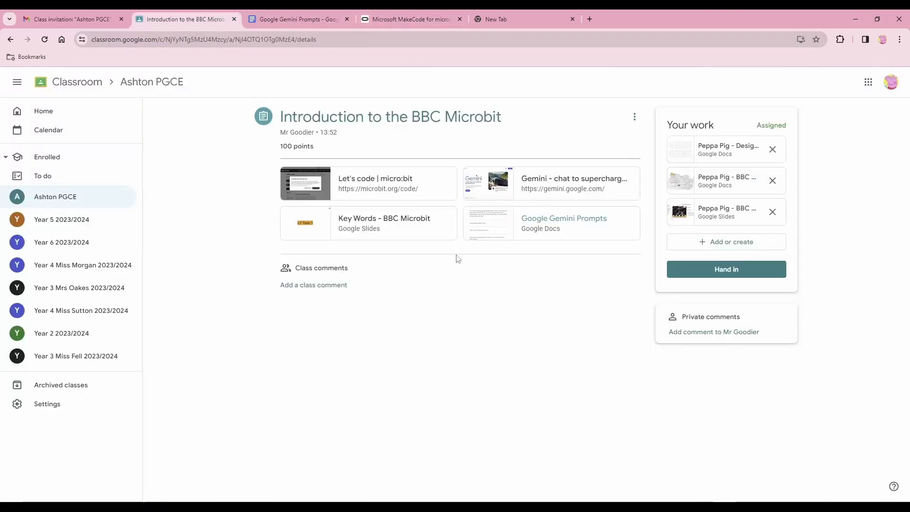
pyautogui.click(543, 185)
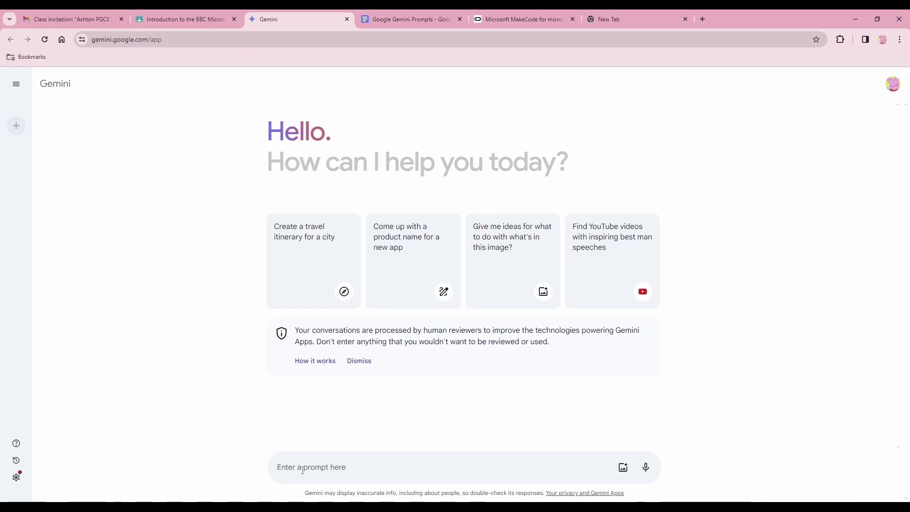
# - Submit the pasted teaching-assistant prompt, compare Drafts 2 and 3, and settle on Draft 2
pyautogui.hotkey('ctrl', 'v')
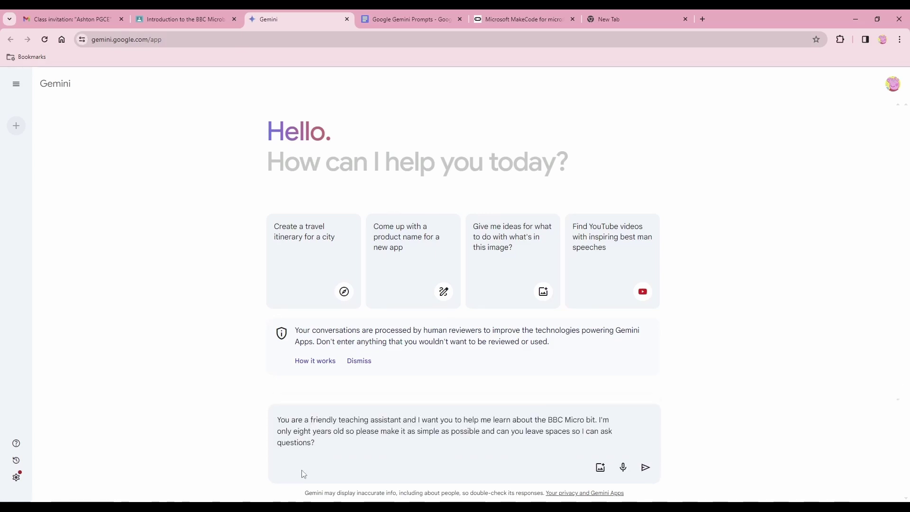
pyautogui.click(645, 469)
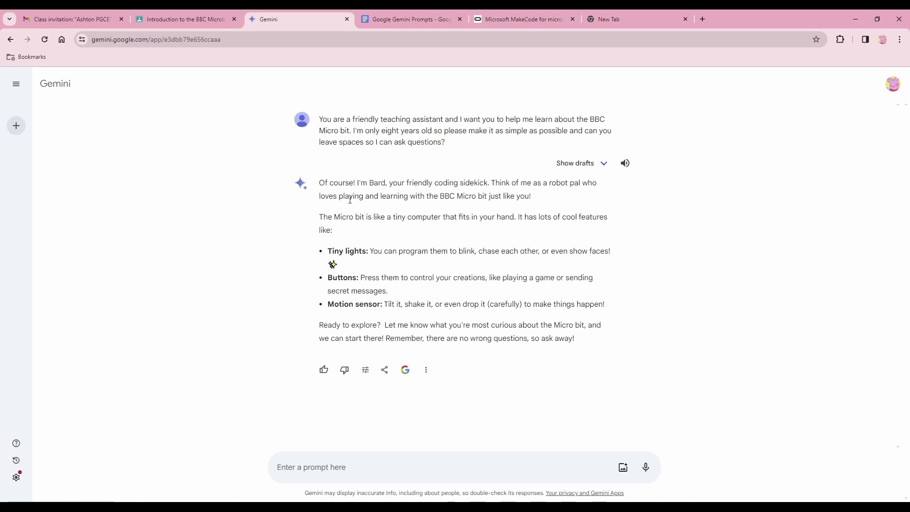
pyautogui.click(603, 163)
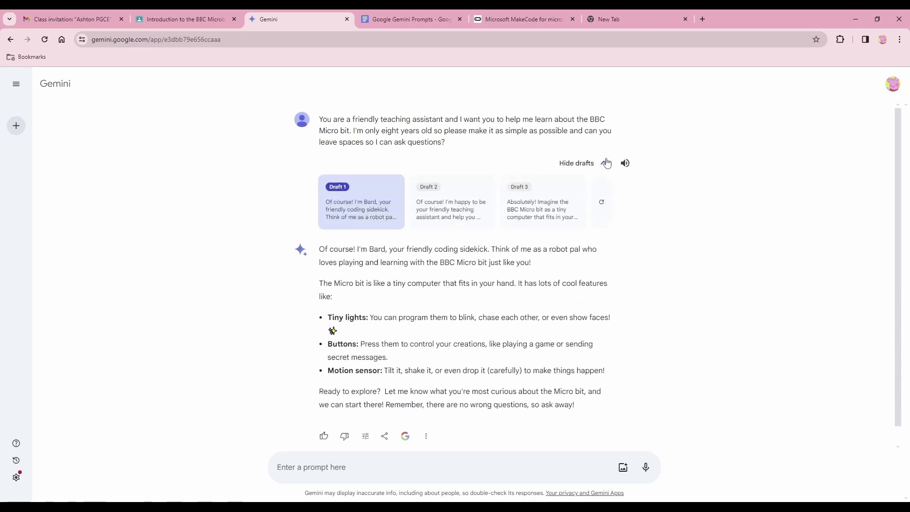
pyautogui.click(449, 204)
pyautogui.scroll(-4, 515, 307)
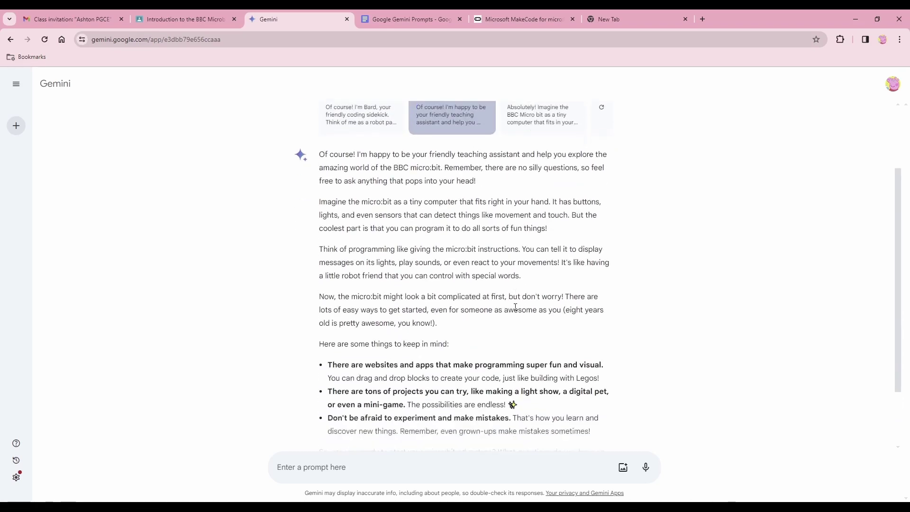
pyautogui.scroll(4, 516, 307)
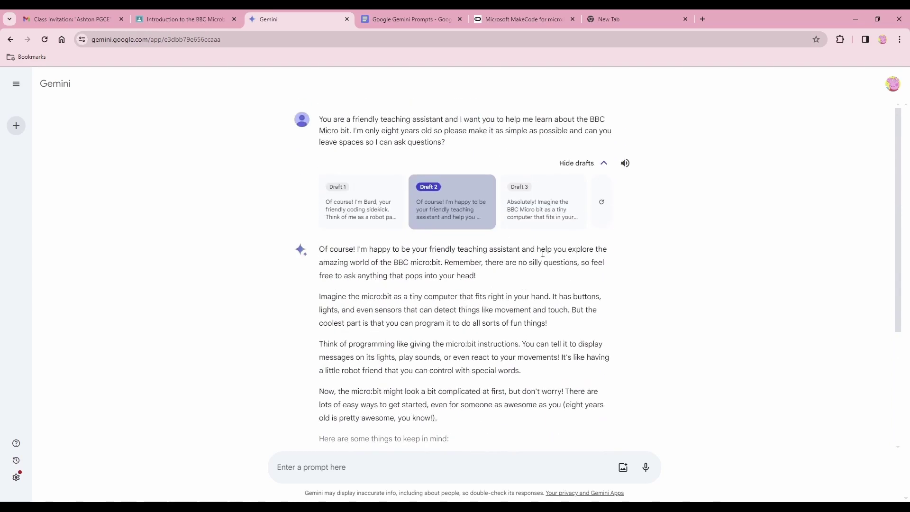
pyautogui.click(539, 208)
pyautogui.scroll(-3, 521, 292)
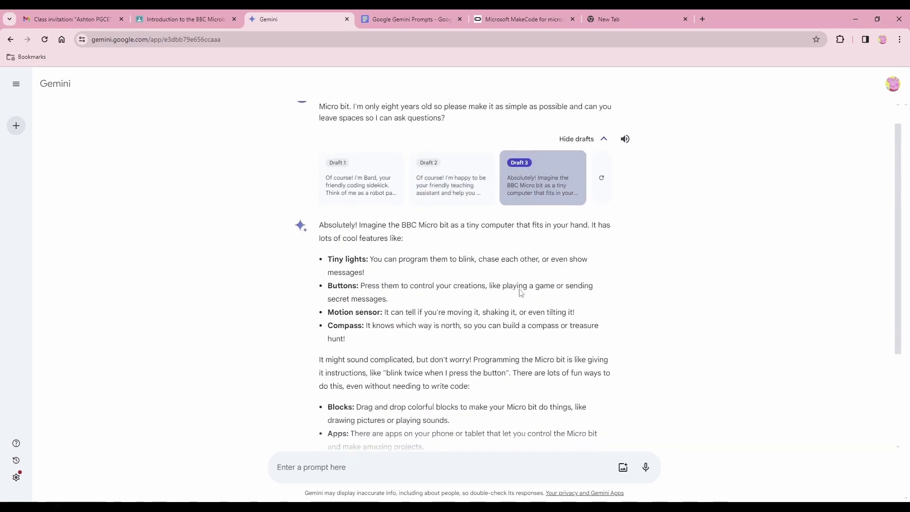
pyautogui.scroll(4, 521, 292)
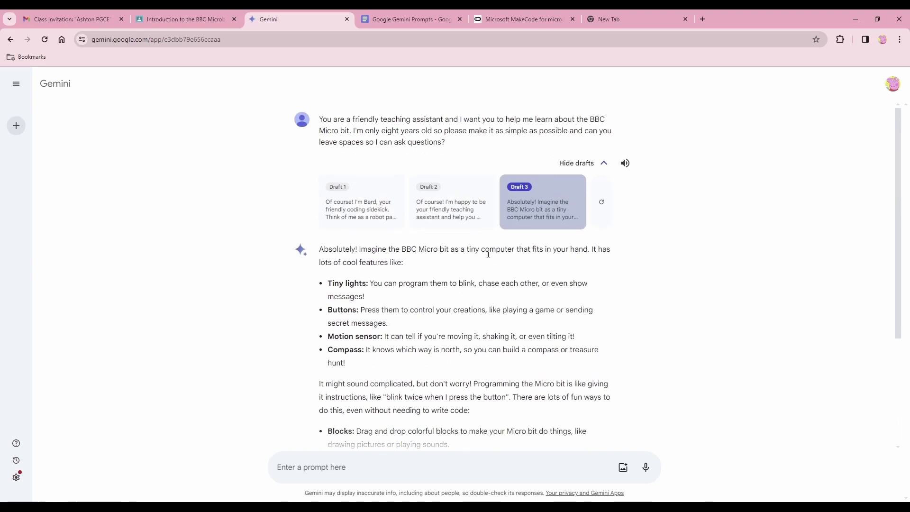
pyautogui.click(432, 202)
pyautogui.scroll(-2, 679, 312)
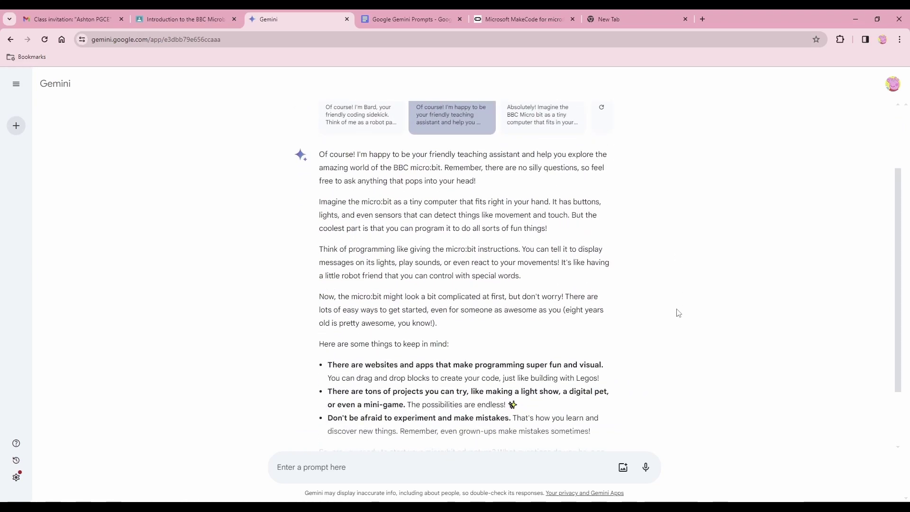
pyautogui.scroll(2, 679, 313)
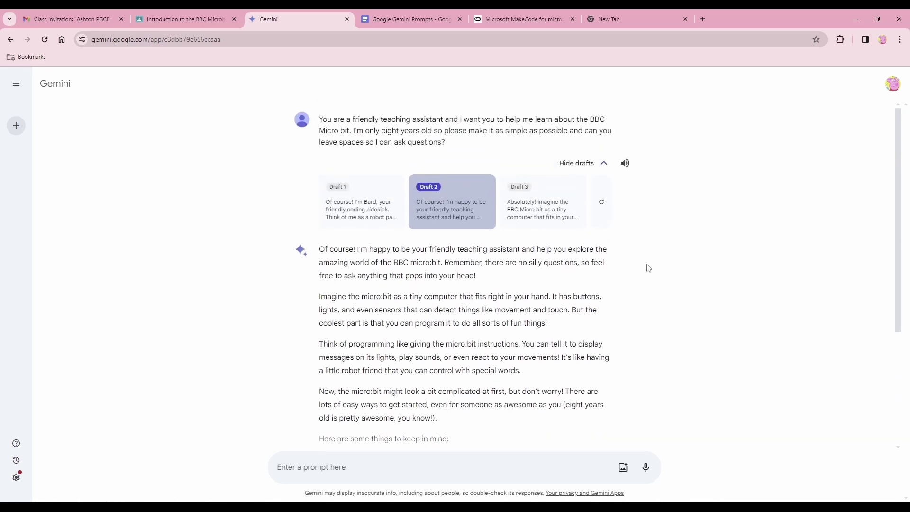
# - Have Draft 2's reply read aloud while scrolling through it
pyautogui.click(625, 164)
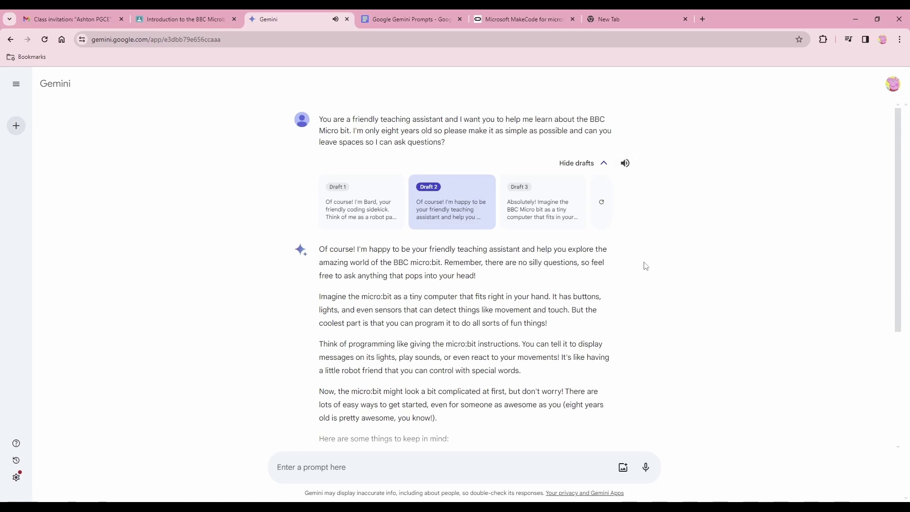
pyautogui.scroll(-2, 645, 266)
pyautogui.scroll(-2, 645, 266)
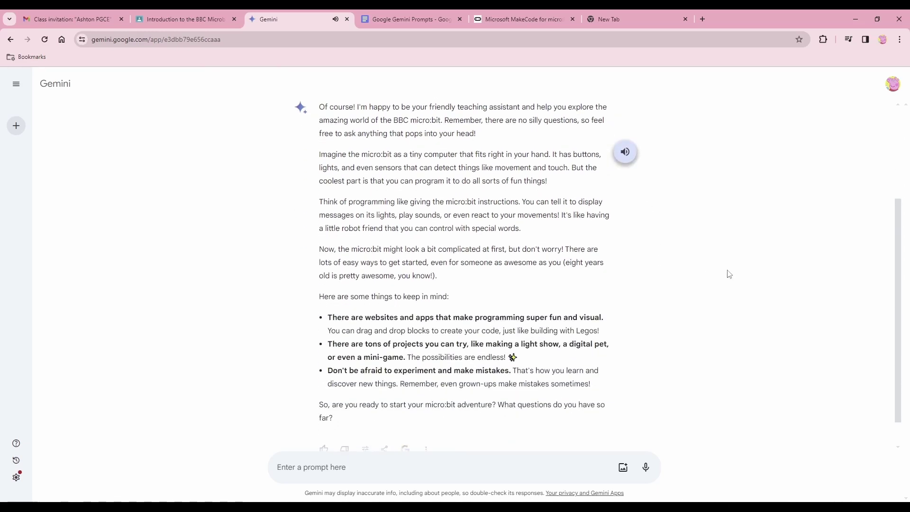
pyautogui.scroll(-1, 726, 271)
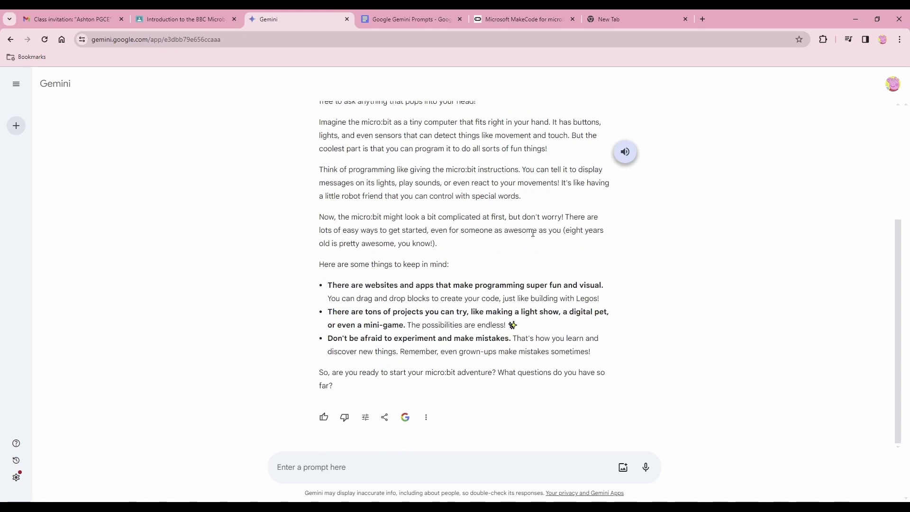
pyautogui.scroll(4, 532, 233)
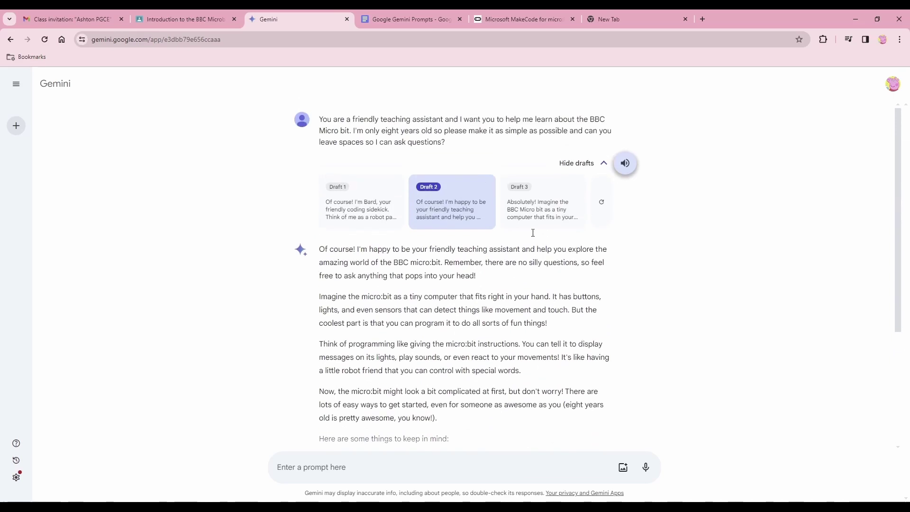
# - Copy 'What sensors does it have?' from the prompts document and return to Gemini
pyautogui.click(402, 18)
pyautogui.scroll(-2, 304, 276)
pyautogui.moveTo(278, 259); pyautogui.dragTo(432, 253)
pyautogui.rightClick(420, 255)
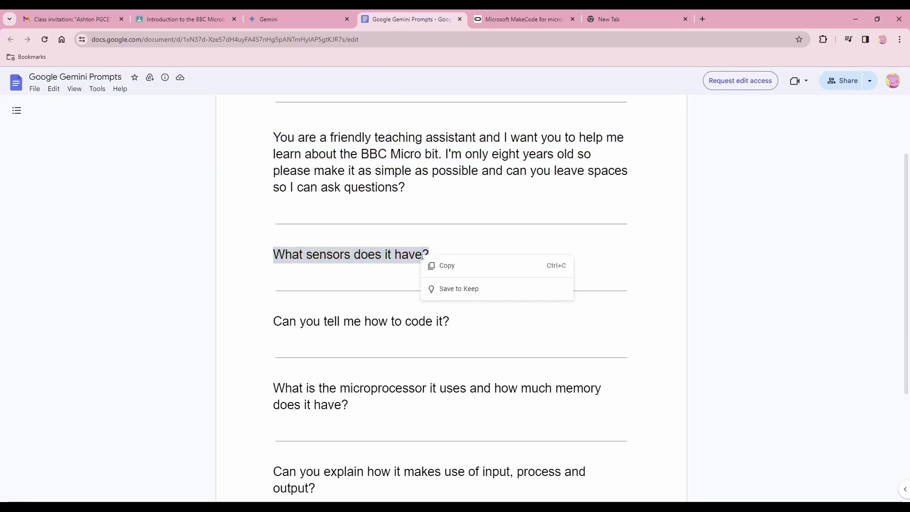
pyautogui.click(443, 264)
pyautogui.click(288, 19)
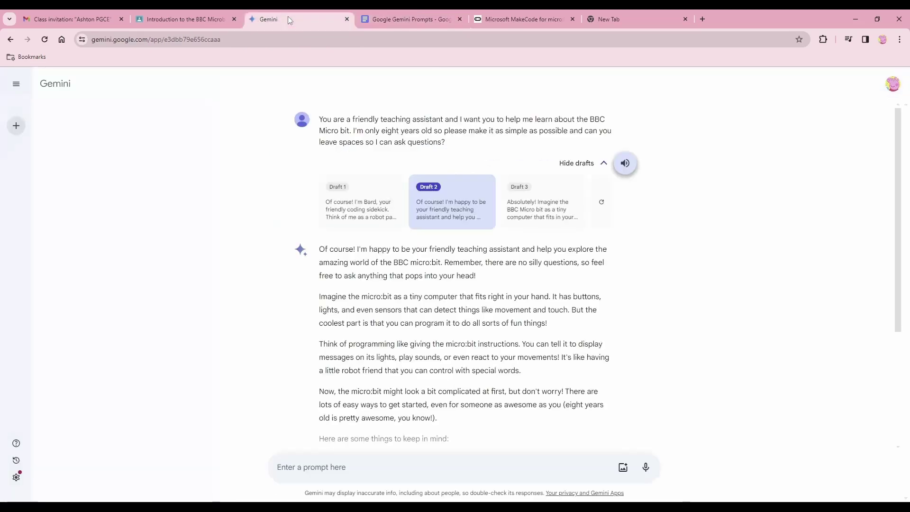
pyautogui.scroll(-3, 351, 415)
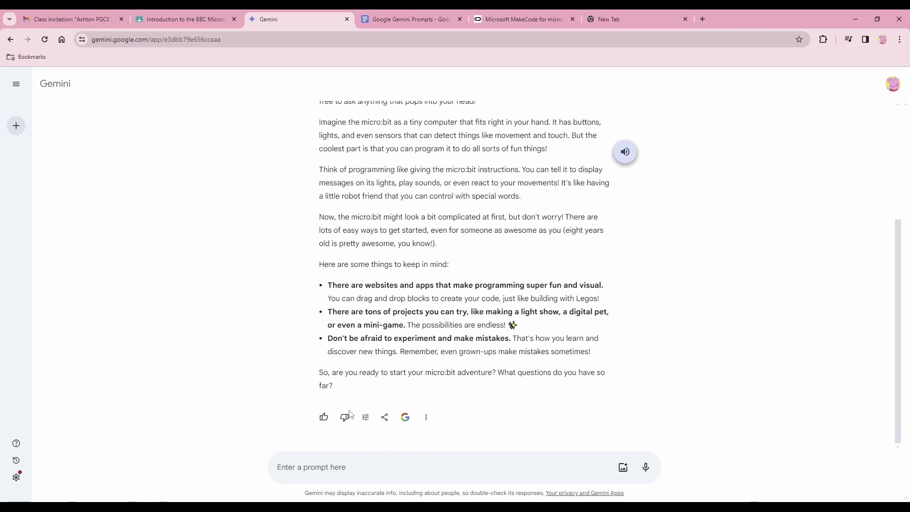
# - Paste and send 'What sensors does it have?', then stop the answer's read-aloud
pyautogui.click(345, 470)
pyautogui.hotkey('ctrl', 'v')
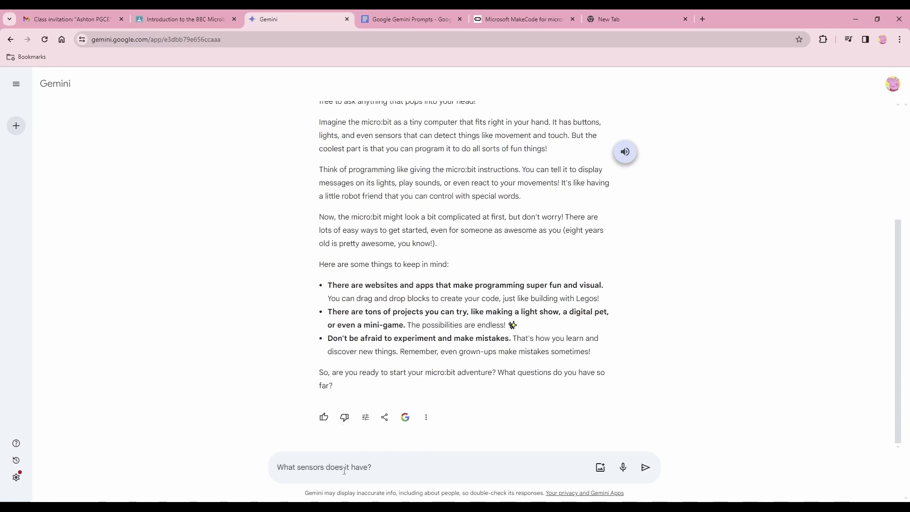
pyautogui.click(646, 467)
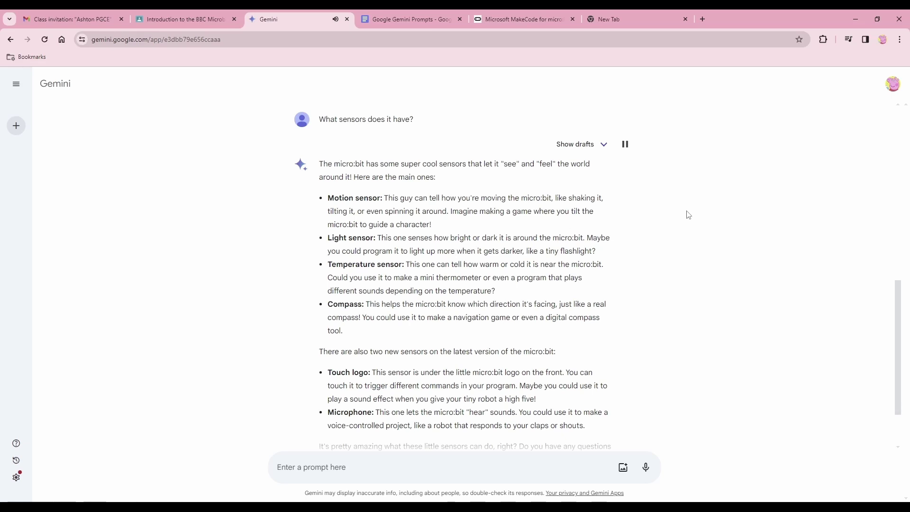
pyautogui.click(625, 144)
# - Start a new chat, then open the Sutton Hoo conversation from the recent chats
pyautogui.click(16, 126)
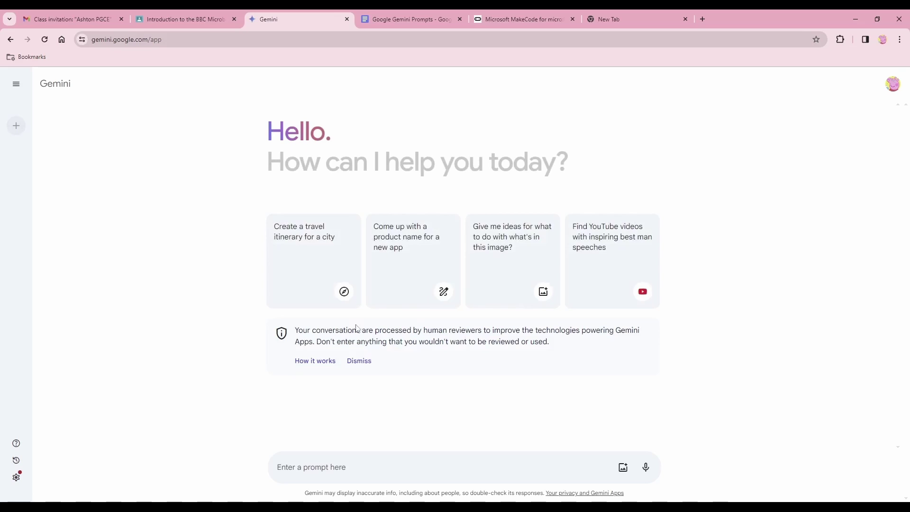
pyautogui.click(14, 81)
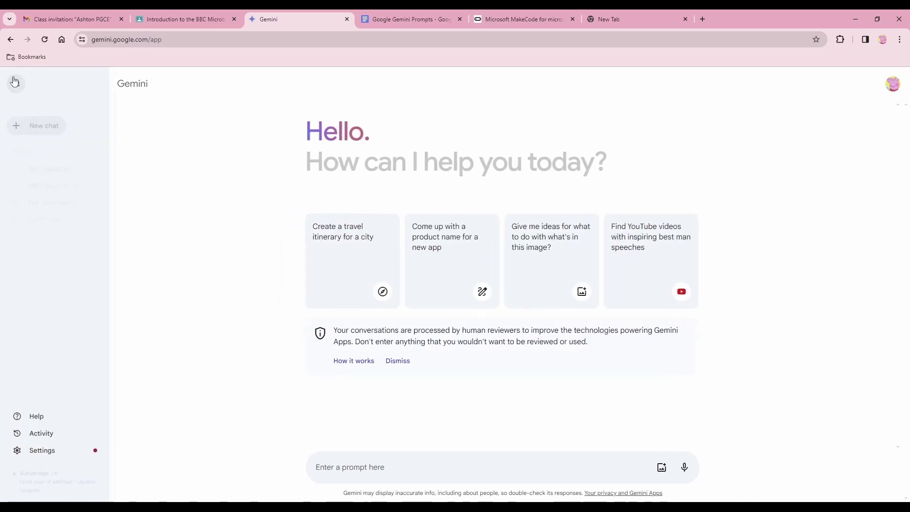
pyautogui.click(52, 174)
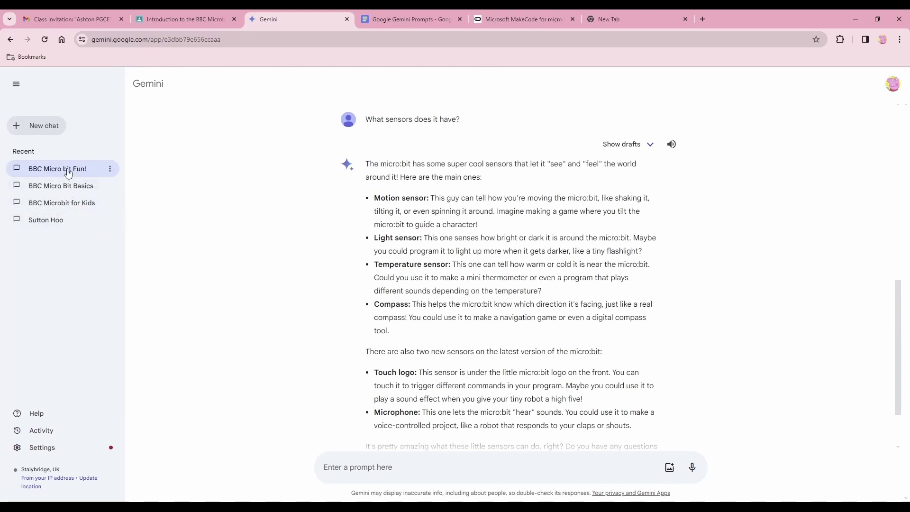
pyautogui.click(50, 223)
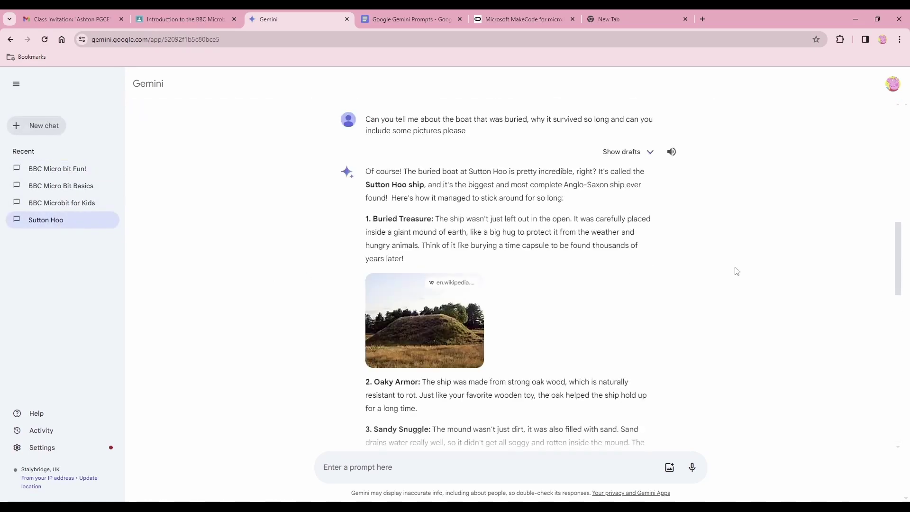
# - Review the buried-boat answer, playing and then stopping its read-aloud
pyautogui.scroll(12, 736, 271)
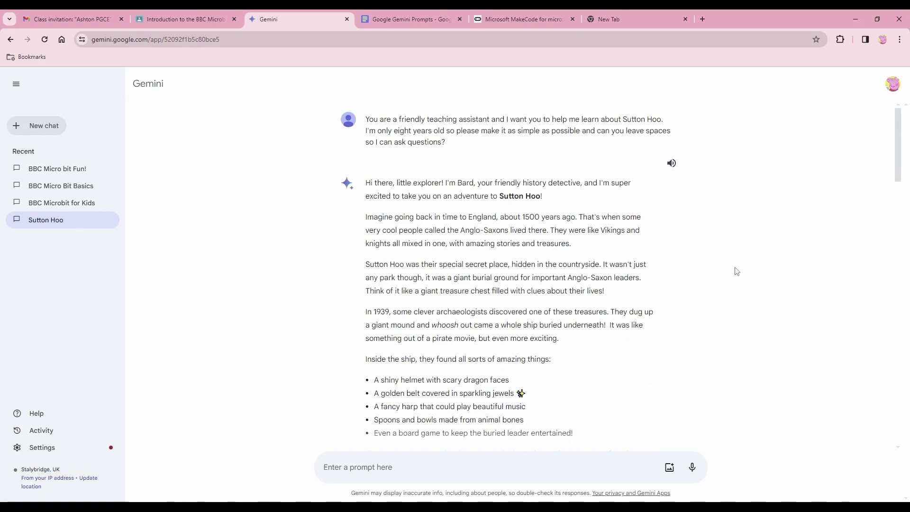
pyautogui.scroll(-10, 736, 271)
pyautogui.scroll(-2, 737, 271)
pyautogui.scroll(2, 736, 271)
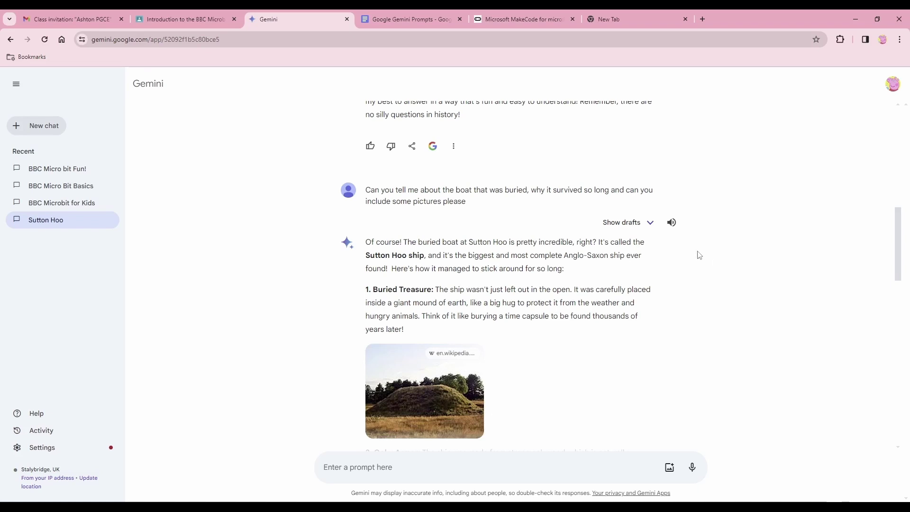
pyautogui.click(671, 222)
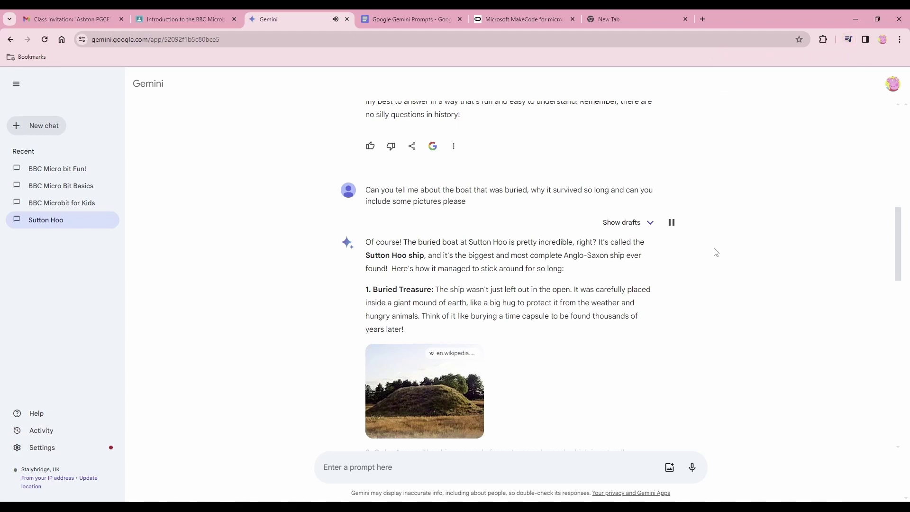
pyautogui.click(672, 222)
pyautogui.scroll(-3, 721, 268)
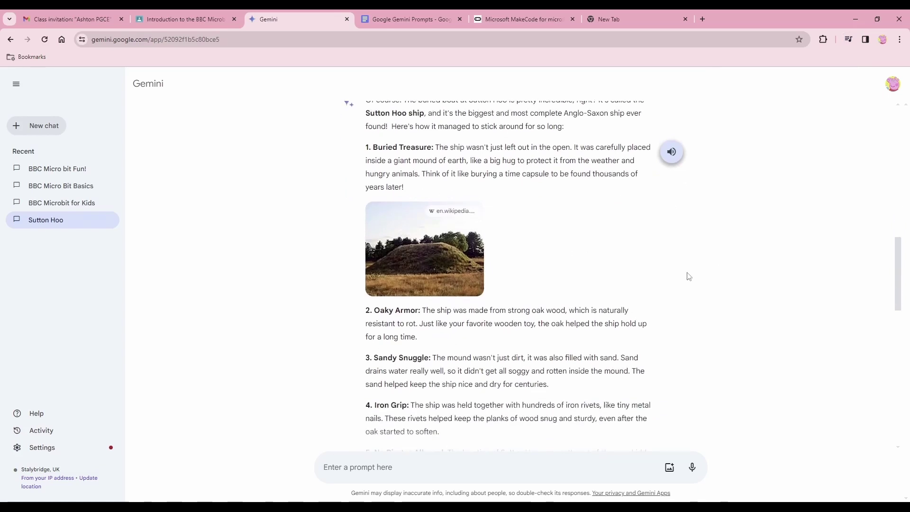
pyautogui.scroll(-3, 634, 271)
pyautogui.scroll(-3, 634, 271)
pyautogui.scroll(4, 634, 271)
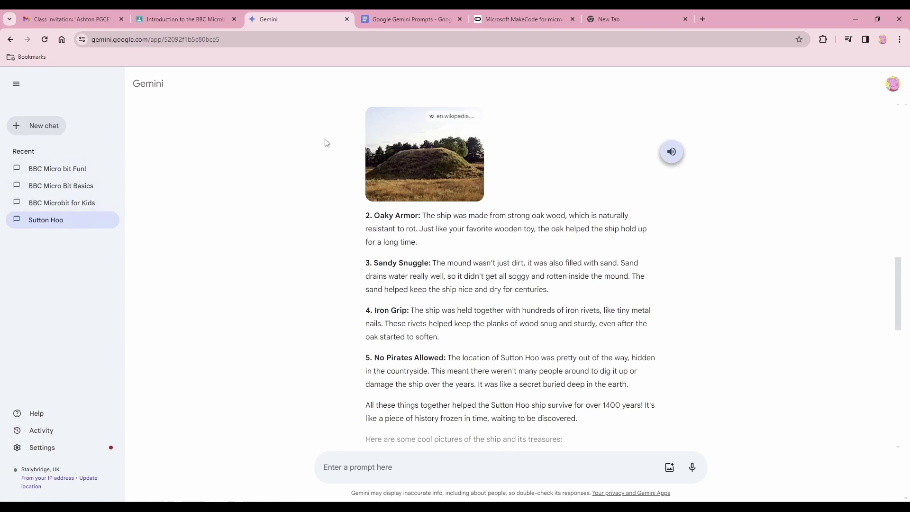
# - Return to the BBC Micro bit Fun! chat, then open the BBC Microbit 1st Lesson Worksheet
pyautogui.click(74, 171)
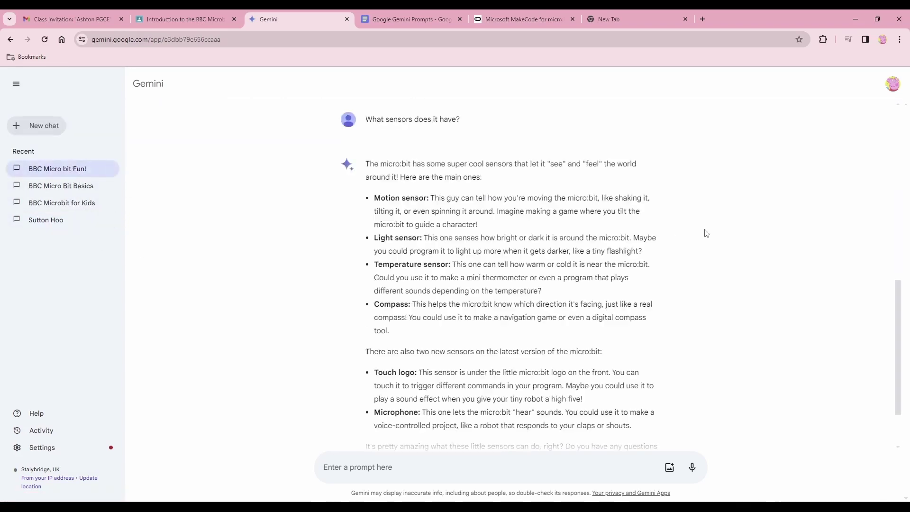
pyautogui.scroll(-1, 741, 246)
pyautogui.scroll(10, 742, 247)
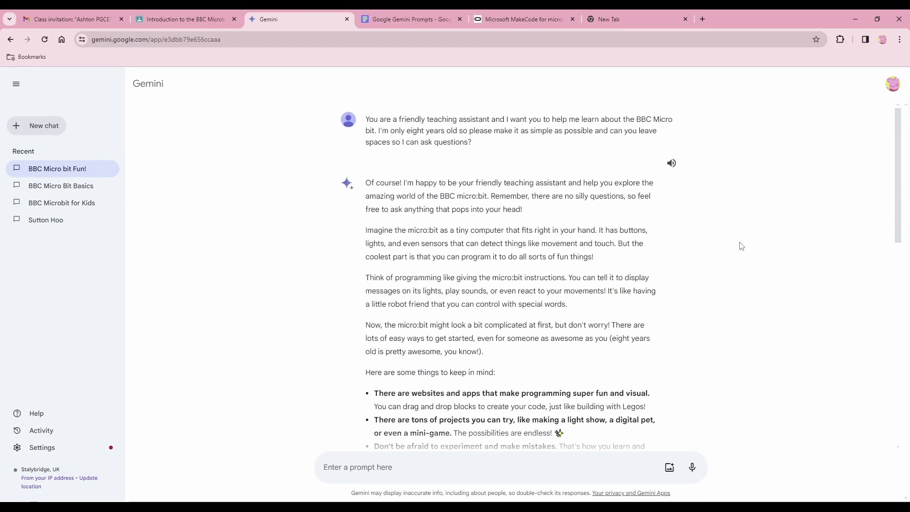
pyautogui.scroll(-2, 711, 234)
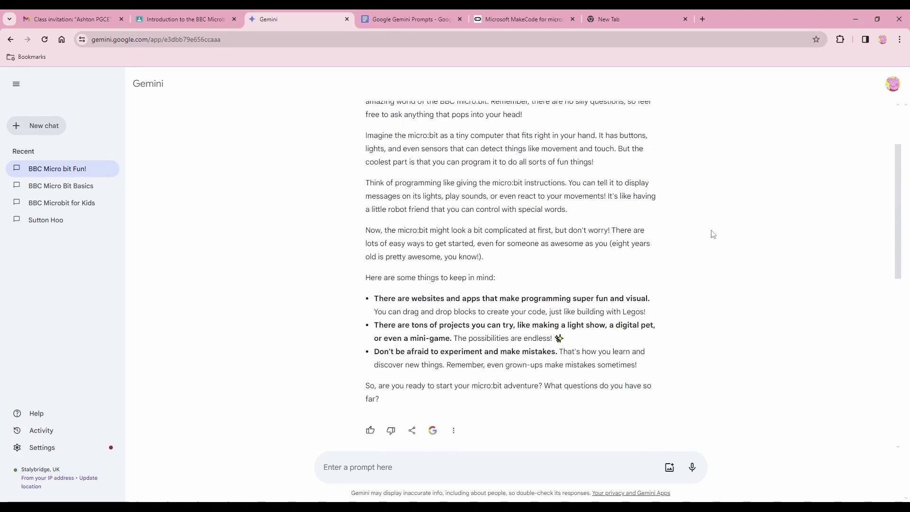
pyautogui.click(190, 18)
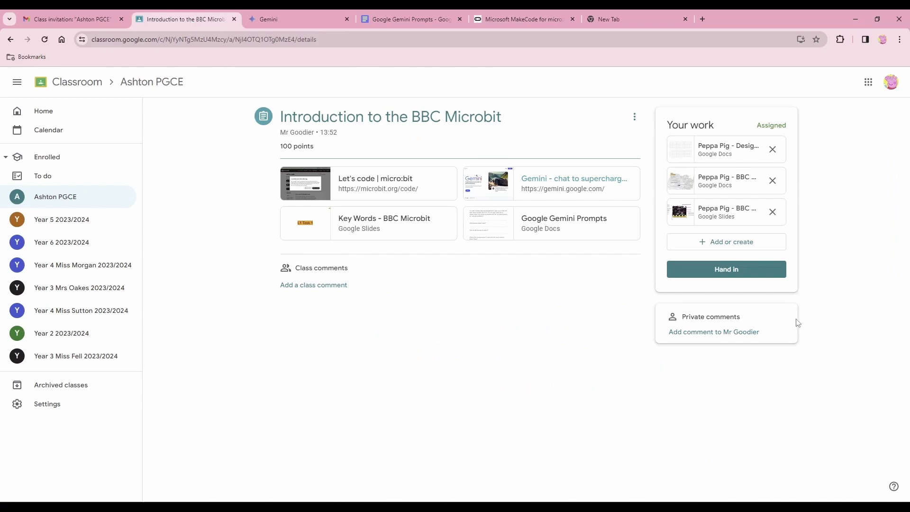
pyautogui.click(722, 184)
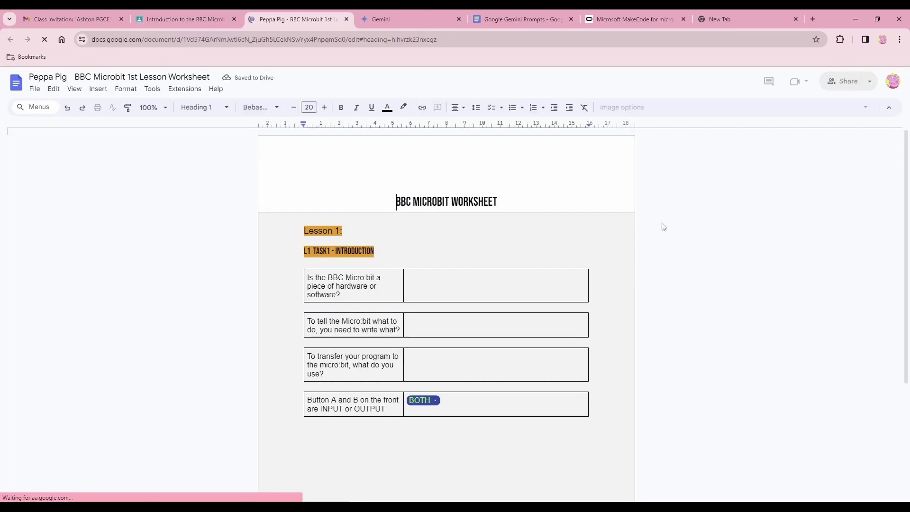
# - View the worksheet at 125%, scroll to the Lesson 1 table, then return to Classroom
pyautogui.click(167, 110)
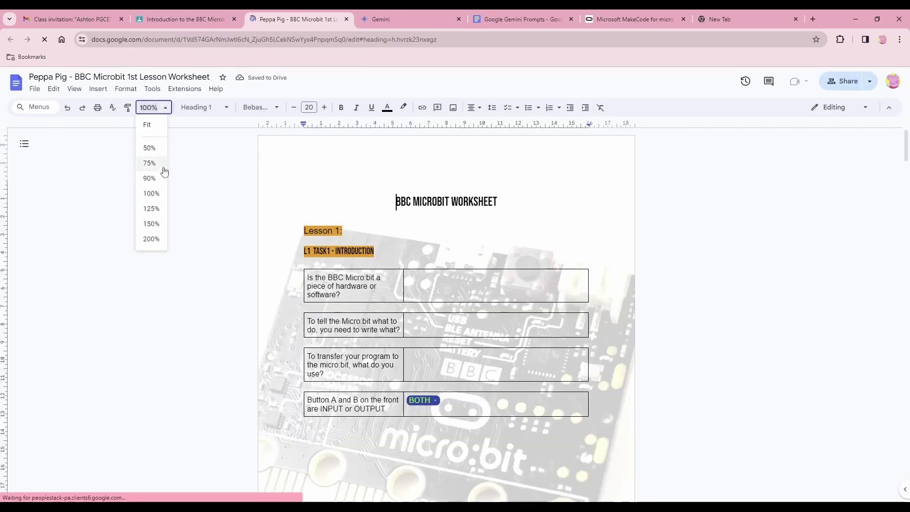
pyautogui.click(156, 206)
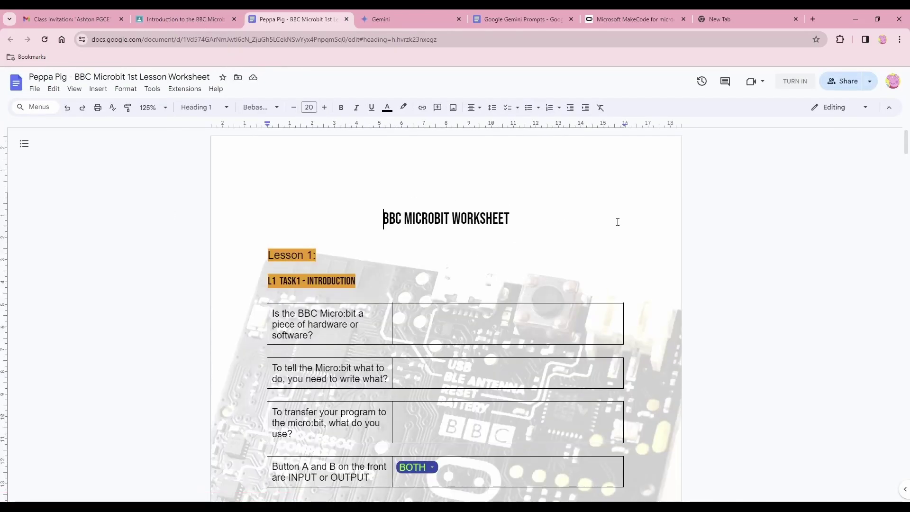
pyautogui.scroll(-2, 618, 221)
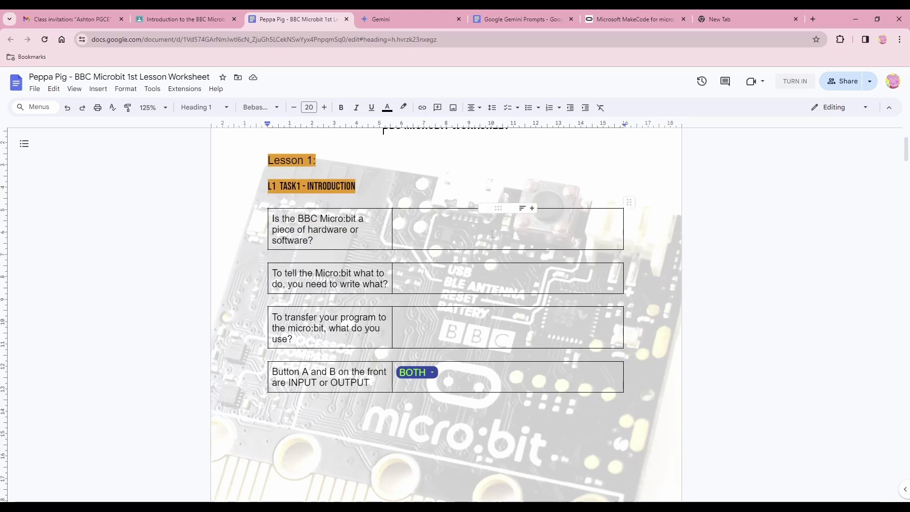
pyautogui.click(159, 22)
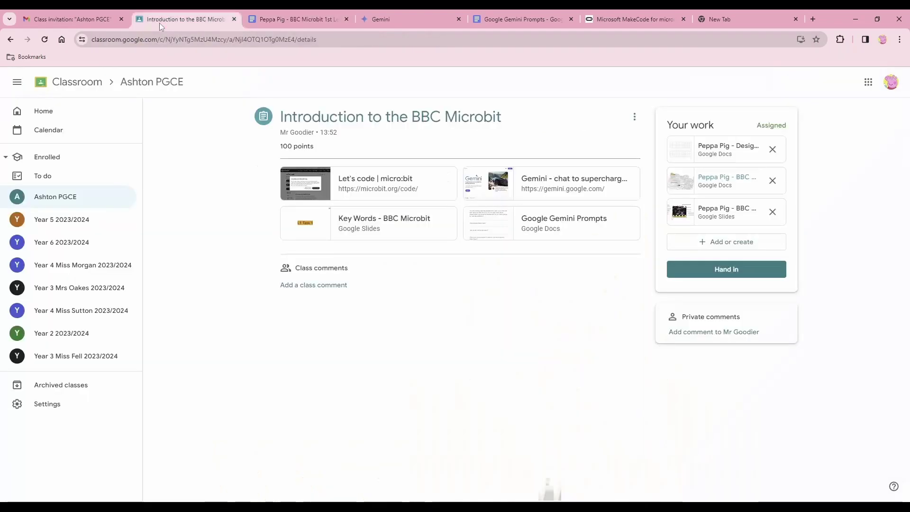
# - Open Key Words - BBC Microbit at slide 2, showing the micro:bit is hardware, then return to the worksheet
pyautogui.click(426, 228)
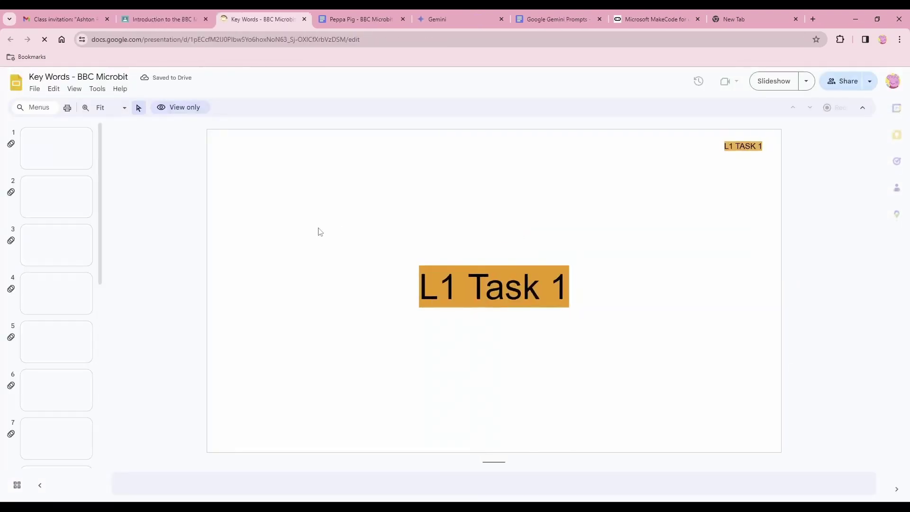
pyautogui.click(53, 194)
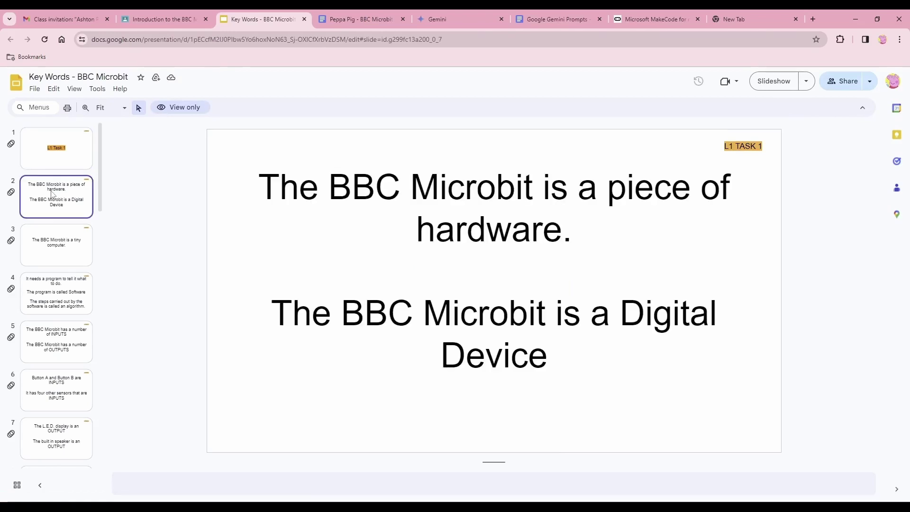
pyautogui.click(362, 21)
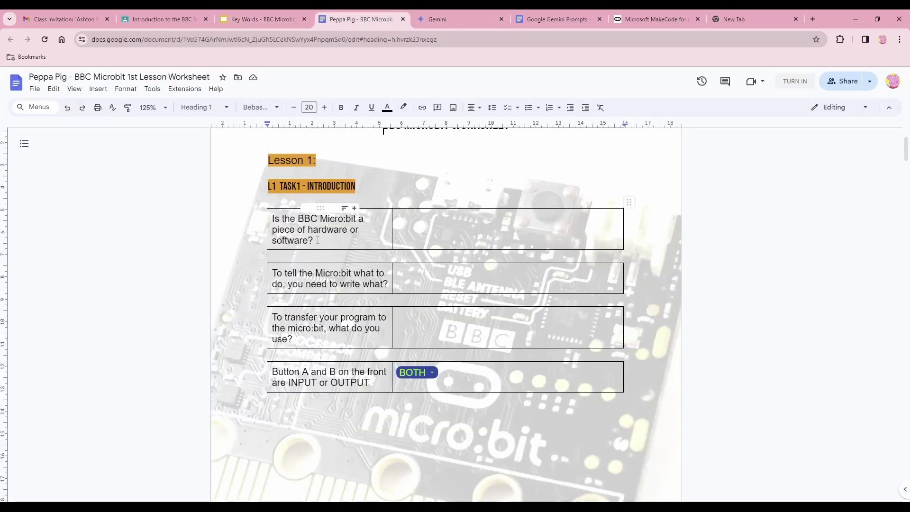
# - Start answering the hardware-or-software question, then bring up the full-screen AI DEMO slide
pyautogui.click(474, 227)
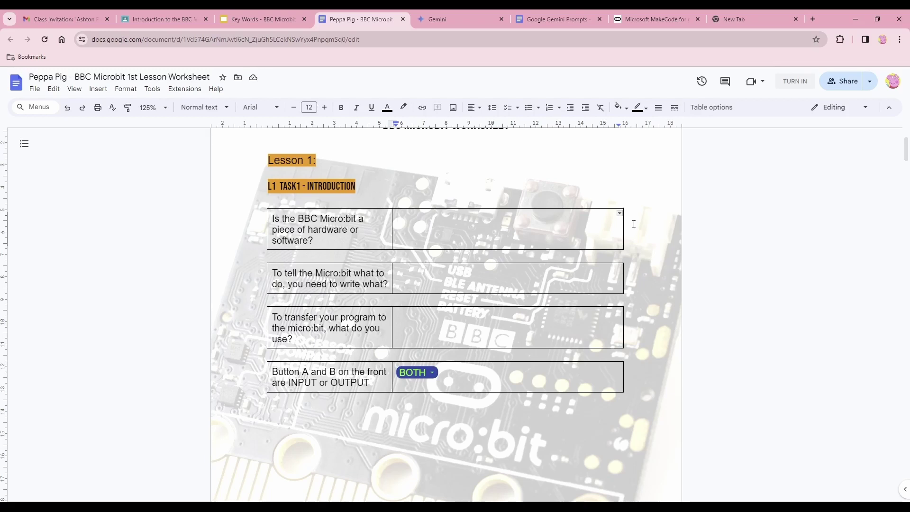
pyautogui.scroll(-3, 643, 237)
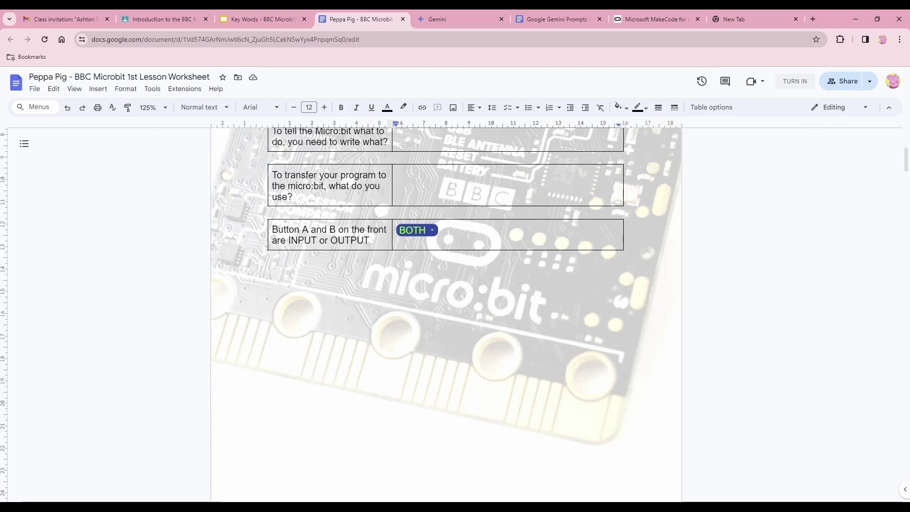
pyautogui.moveTo(358, 508)
pyautogui.click(357, 469)
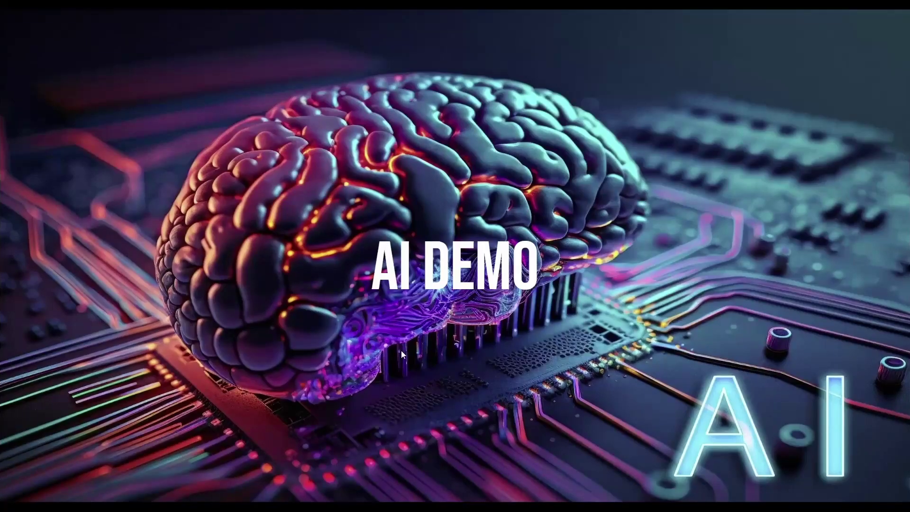